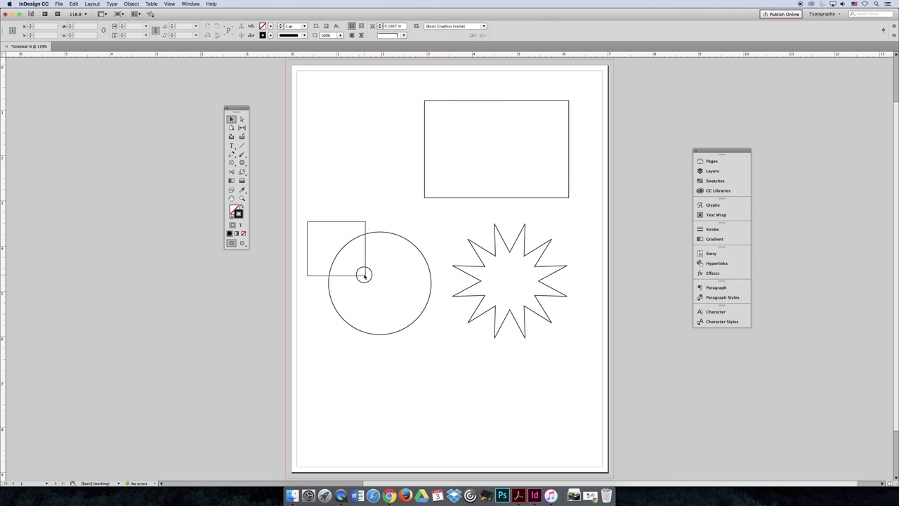
- Undo the stray small square, leaving only the rectangle, circle and star
key("super+z")
- Reselect the circle and fill it with purple from the Color Picker
scroll(357, 200, "down", 1)
left_click(355, 199)
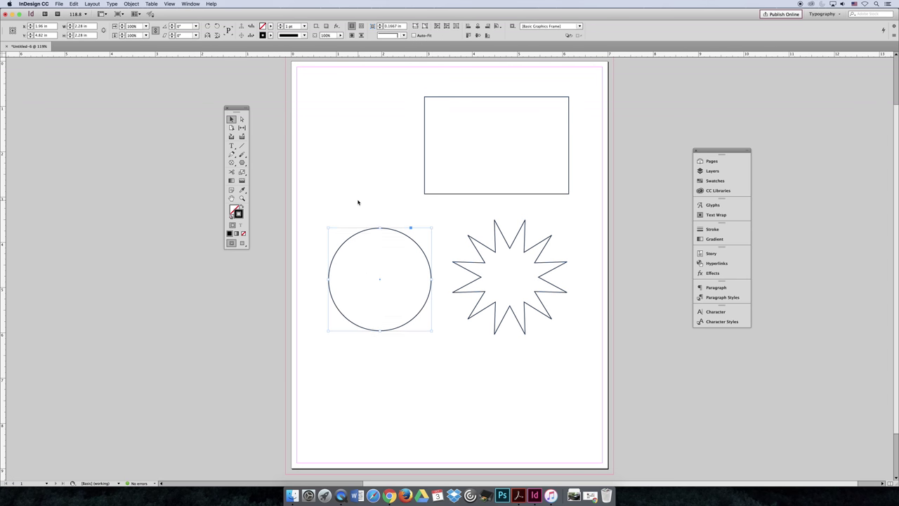
left_click(364, 233)
double_click(238, 214)
left_click_drag(406, 226, 320, 164)
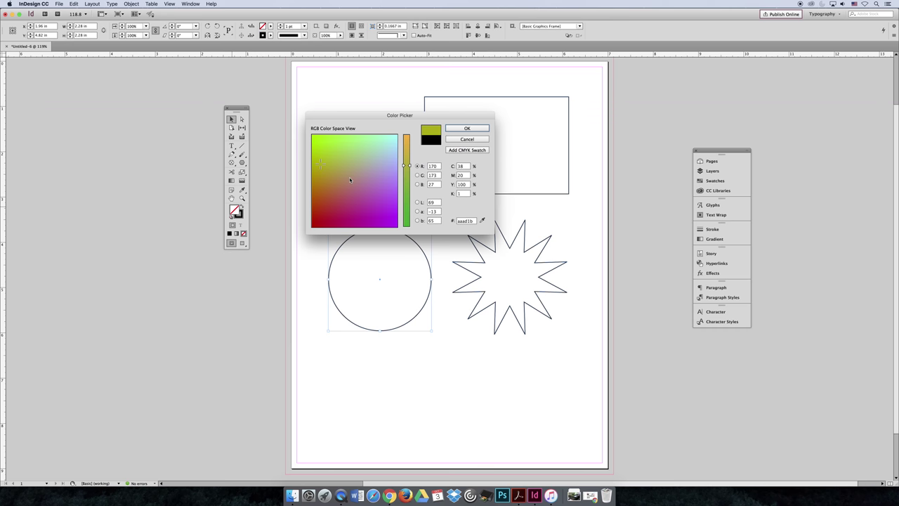
left_click(383, 186)
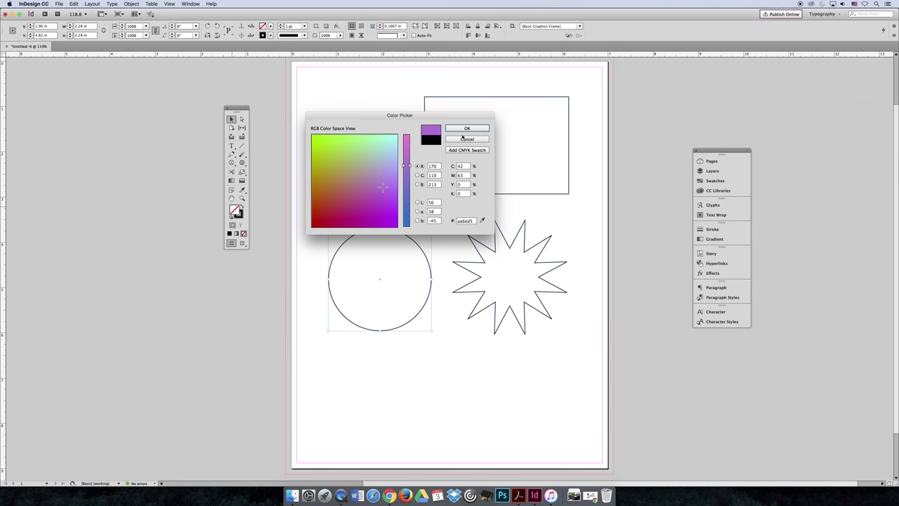
left_click(466, 127)
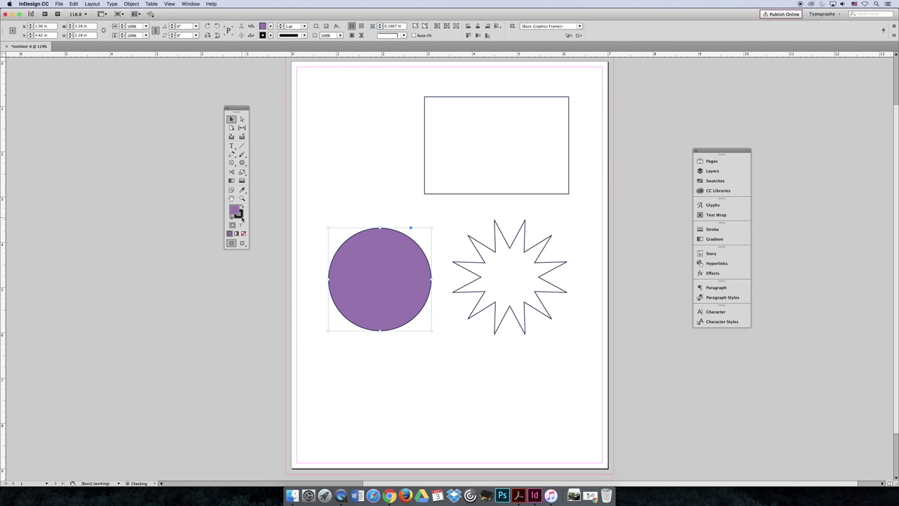
- Give the circle a yellow outline, then deselect it
double_click(240, 216)
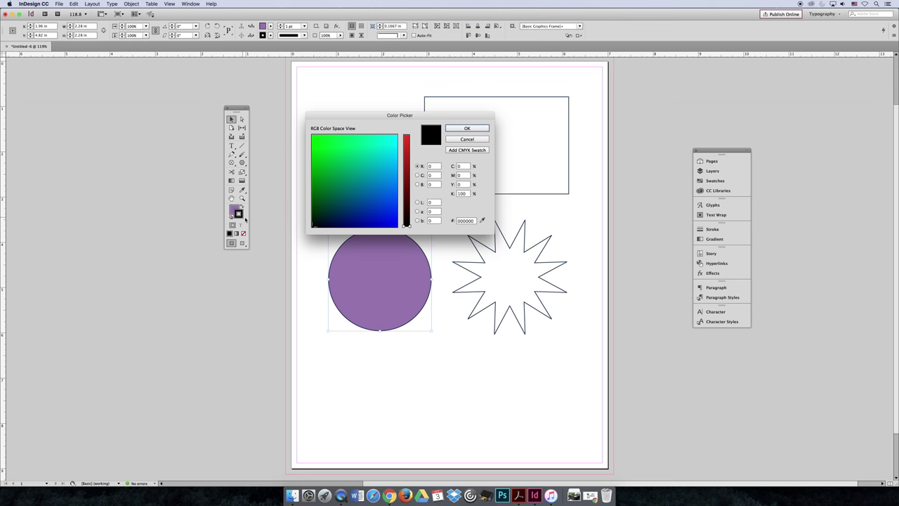
left_click(406, 145)
left_click_drag(355, 143, 323, 153)
left_click(476, 130)
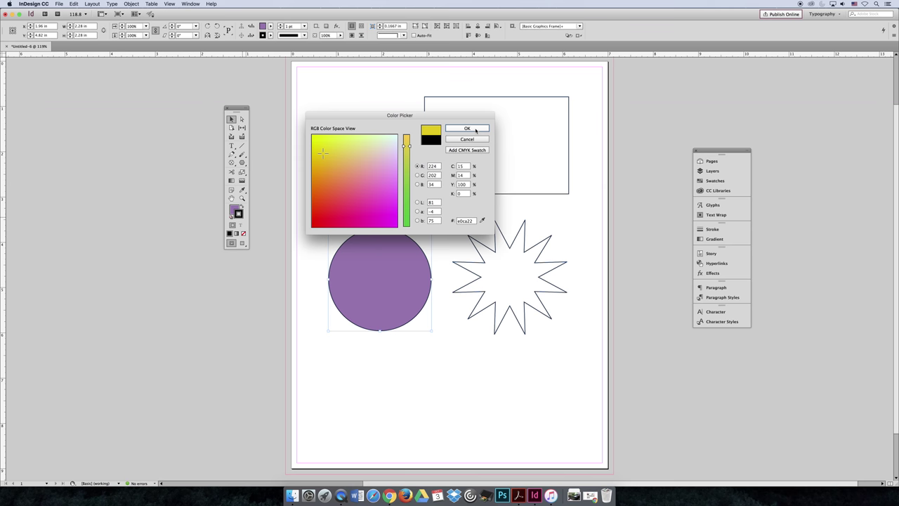
left_click(476, 130)
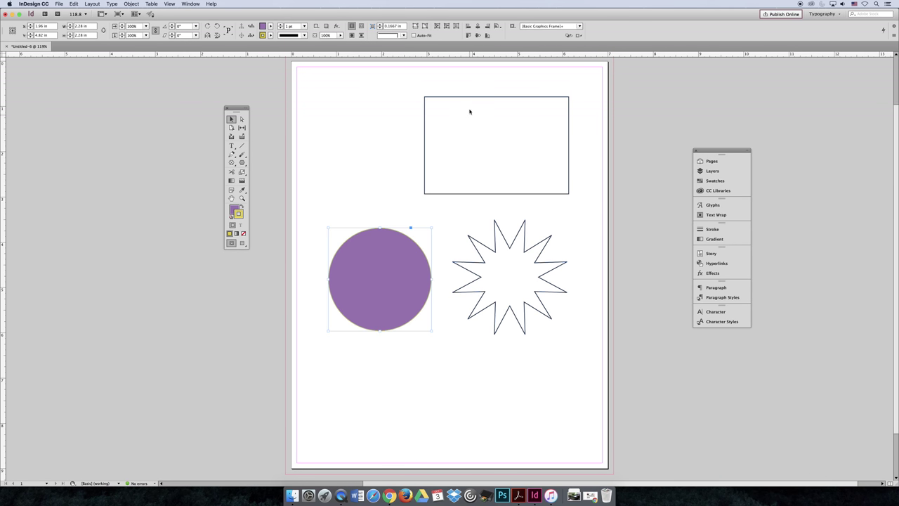
left_click(401, 97)
- Select the star and fill it with a bright violet (red level 177)
left_click_drag(577, 339, 501, 257)
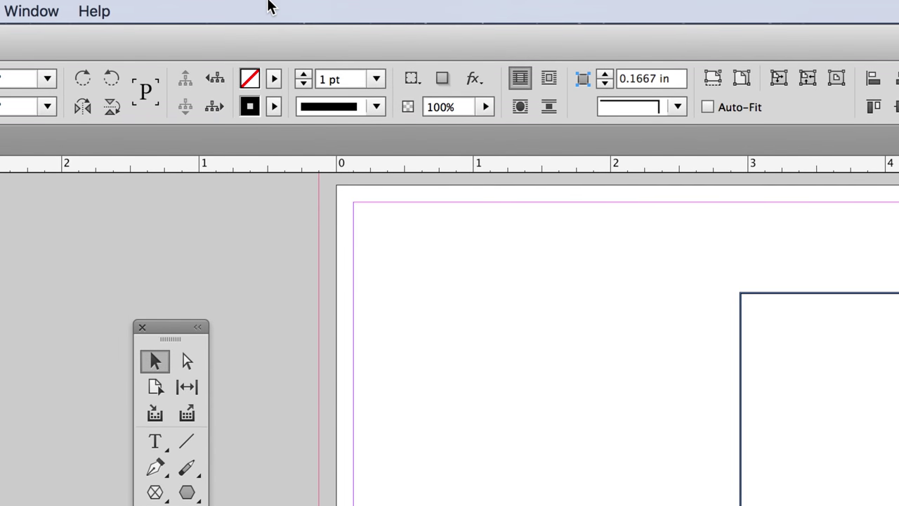
double_click(250, 78)
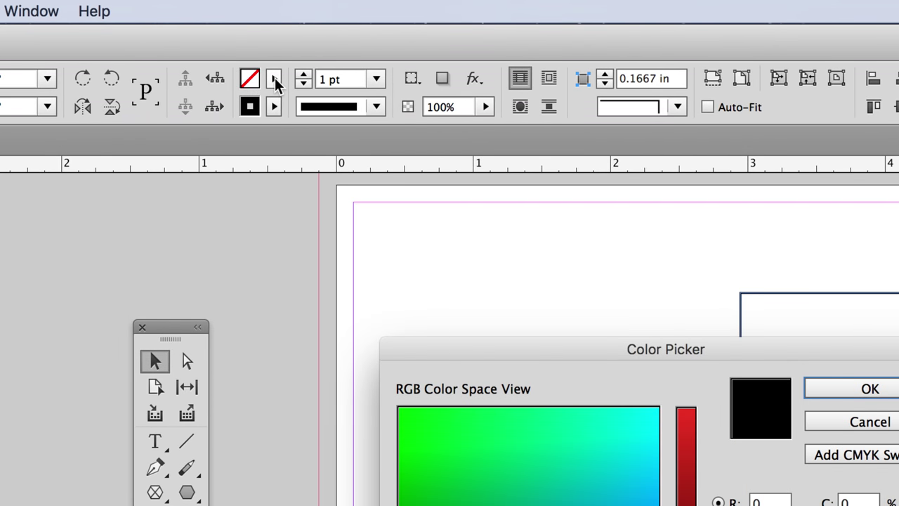
left_click_drag(502, 362, 387, 142)
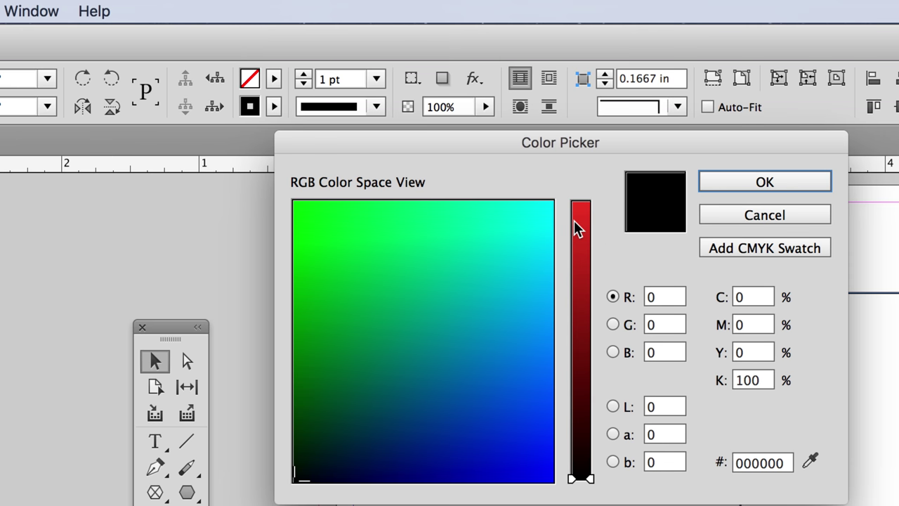
left_click(410, 355)
left_click_drag(578, 321, 548, 285)
left_click_drag(511, 377, 479, 373)
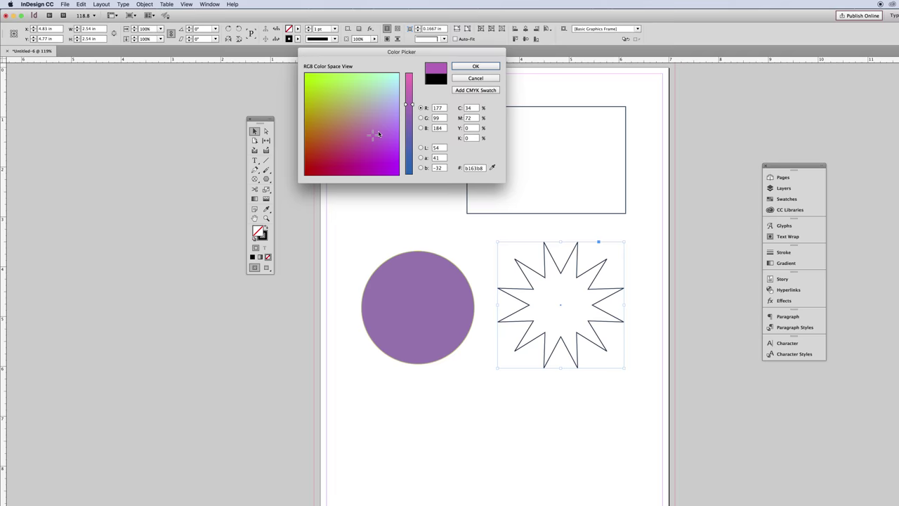
left_click_drag(390, 138, 388, 141)
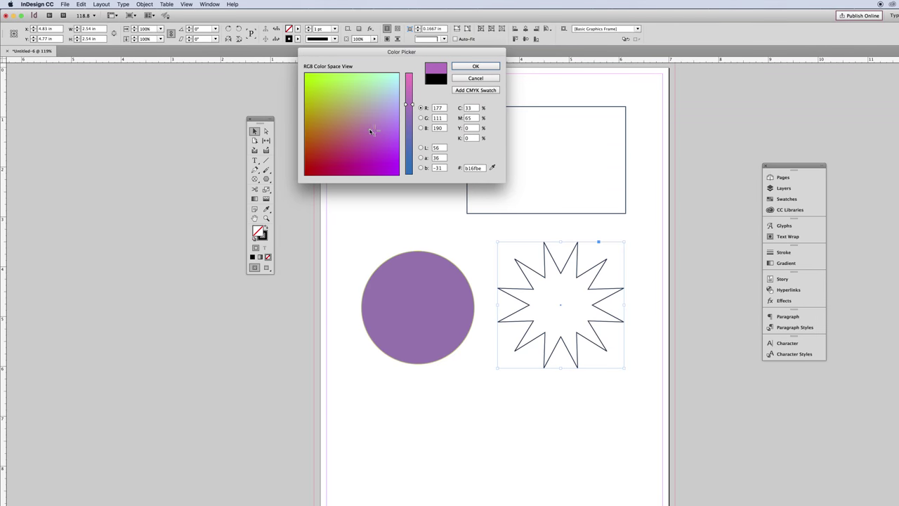
left_click(480, 66)
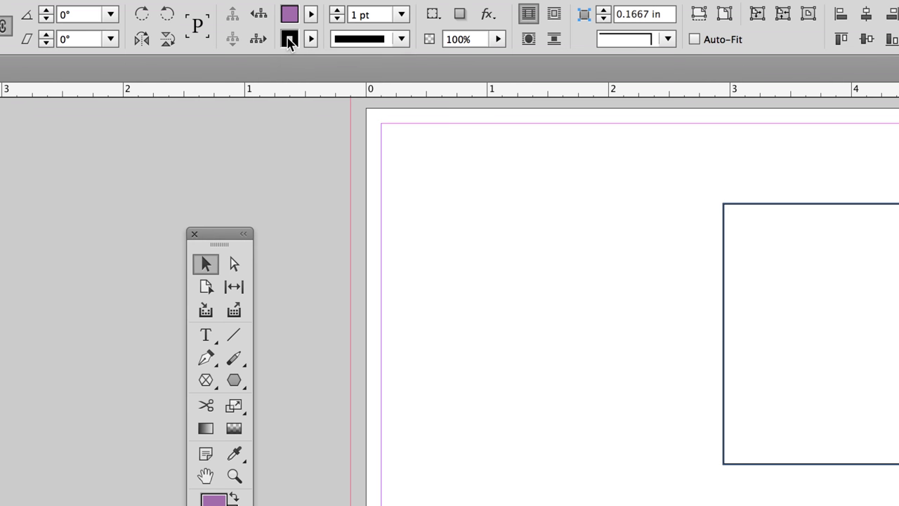
- Outline the star in yellow
double_click(288, 39)
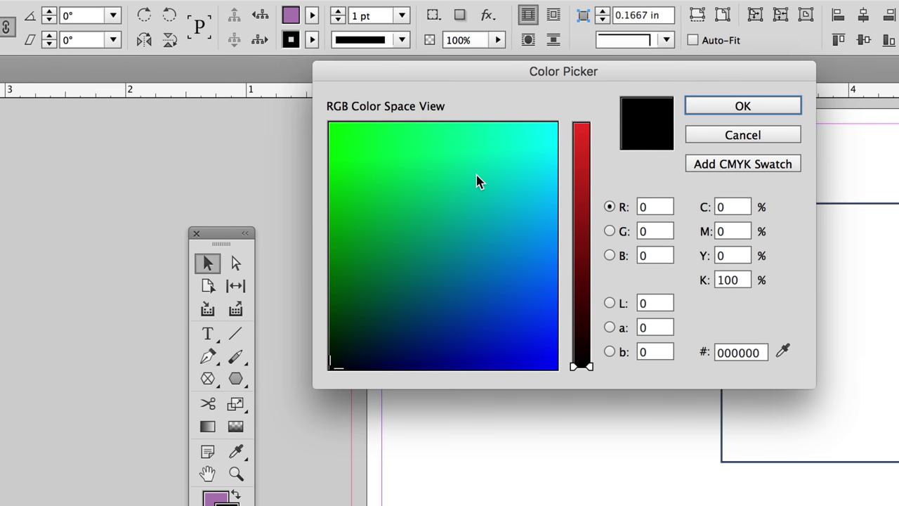
left_click(542, 131)
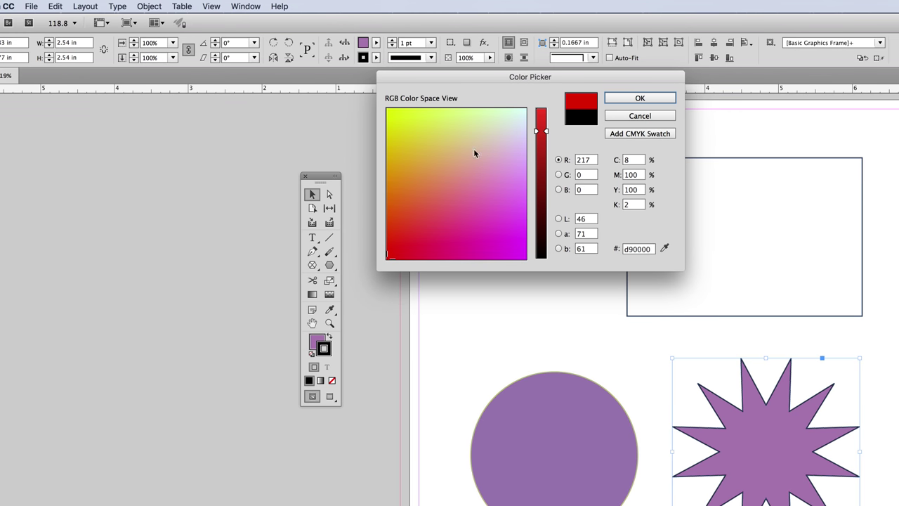
left_click(418, 143)
left_click(632, 99)
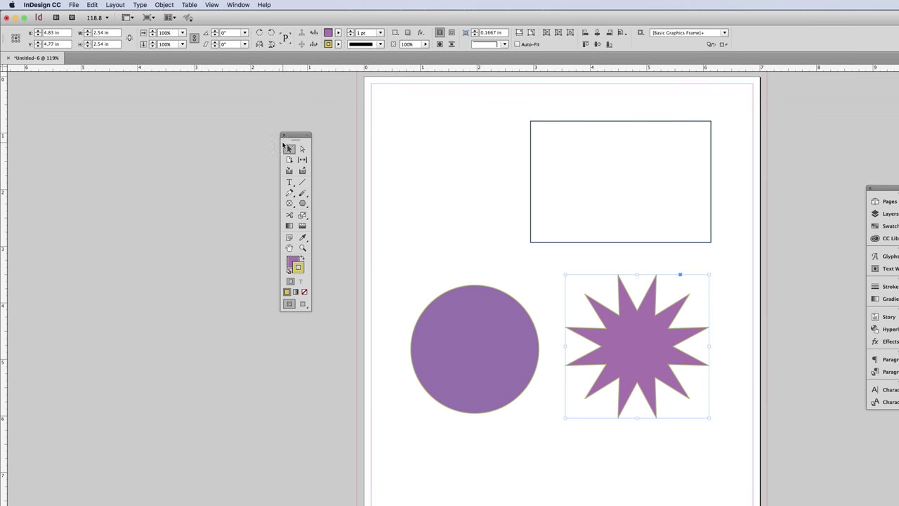
left_click(562, 338)
left_click_drag(612, 347, 527, 333)
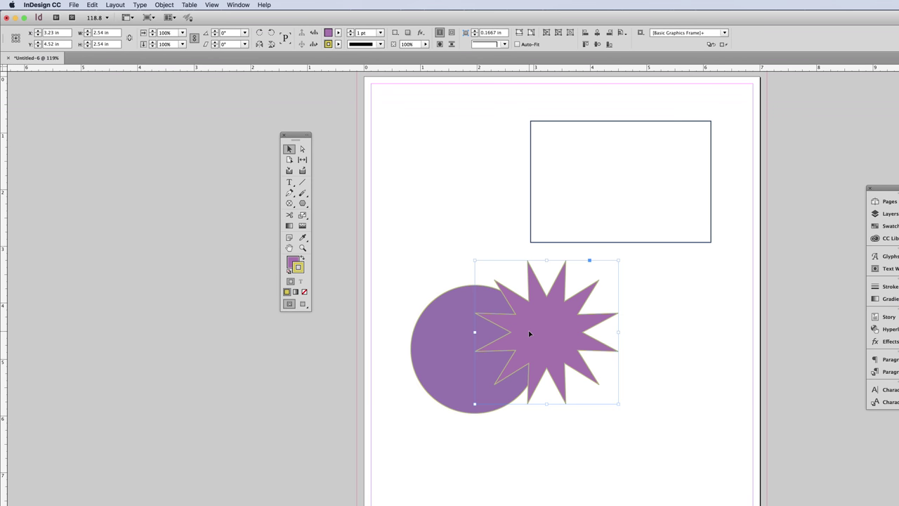
left_click(455, 277)
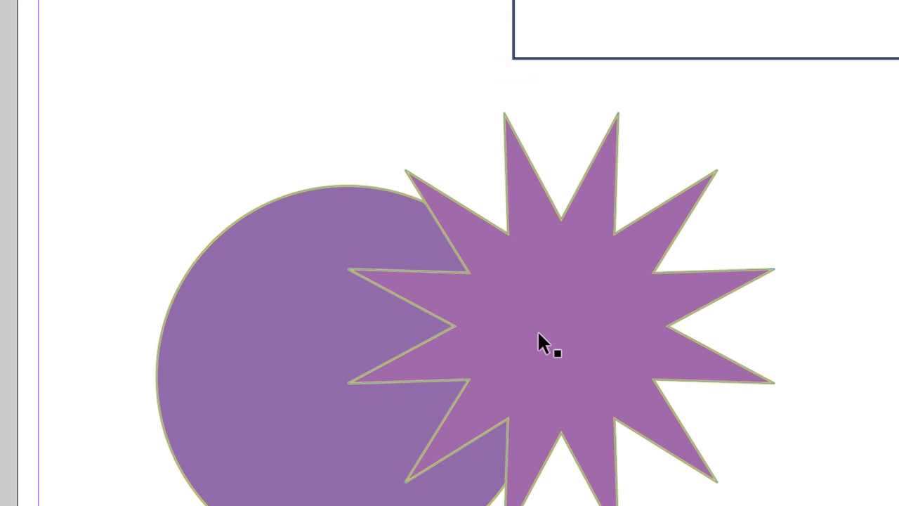
left_click(538, 330)
left_click(407, 228, "shift")
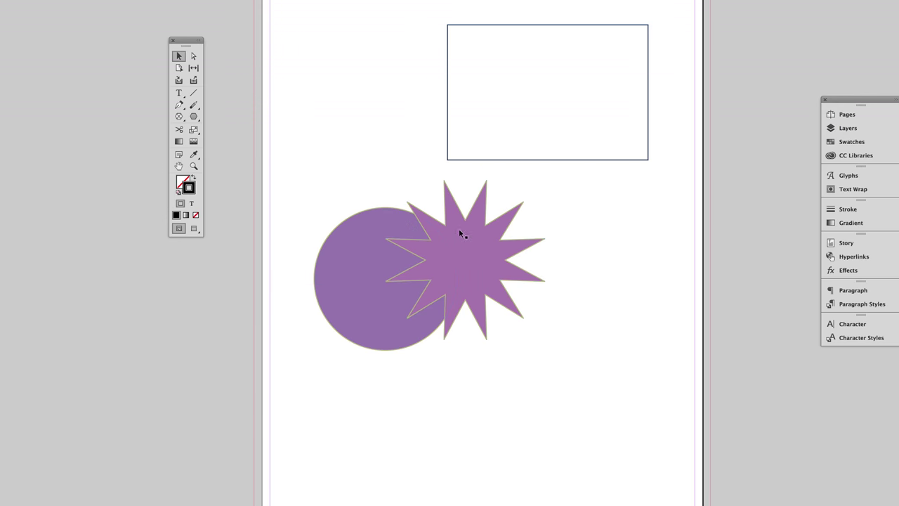
left_click_drag(534, 245, 629, 262)
left_click(401, 174)
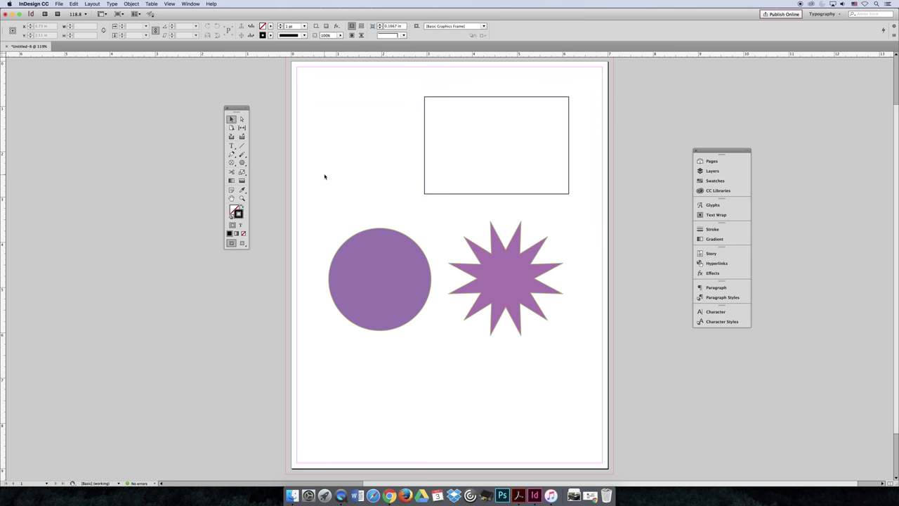
- Open the Swatches panel, enlarge it to show every swatch, and float it over the page
left_click(194, 4)
mouse_move(239, 50)
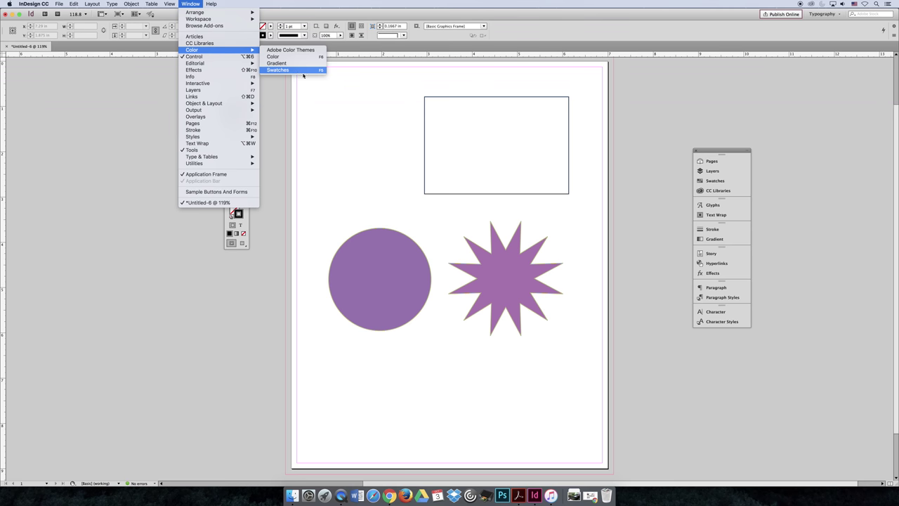
left_click(649, 133)
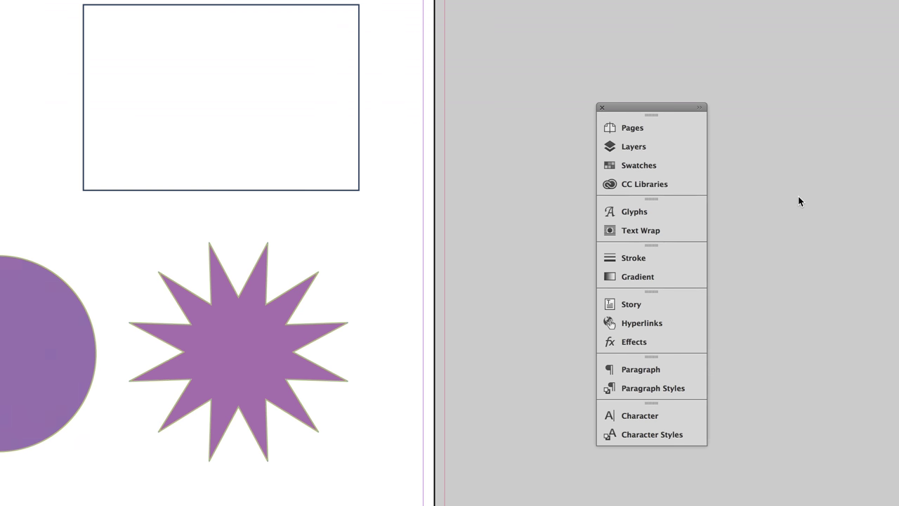
left_click(609, 162)
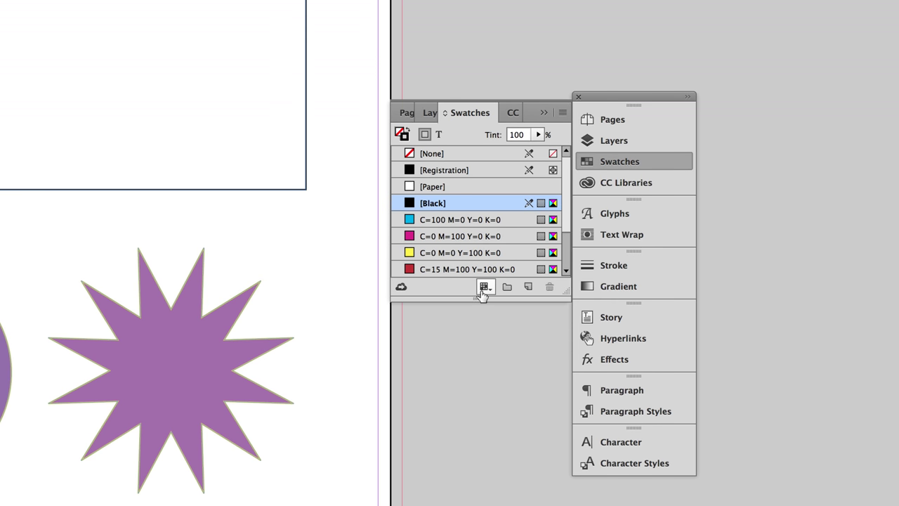
left_click_drag(481, 297, 467, 402)
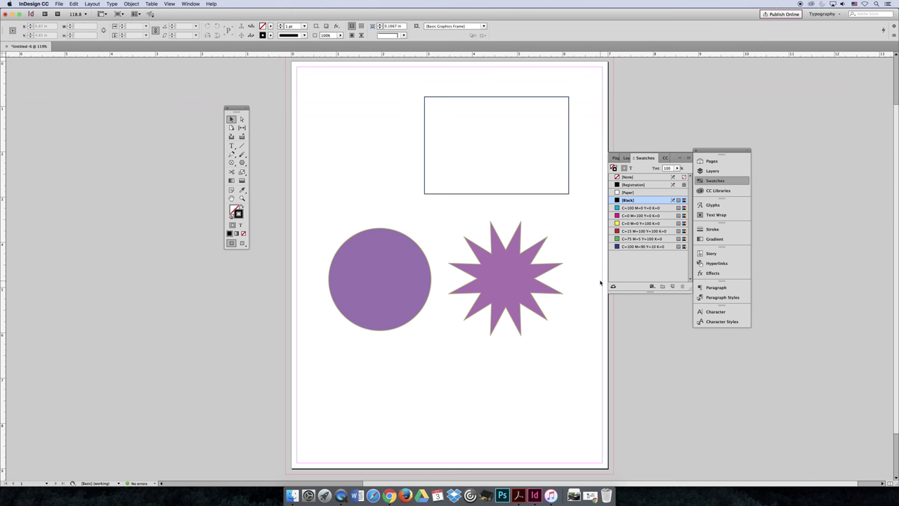
scroll(666, 145, "down", 1)
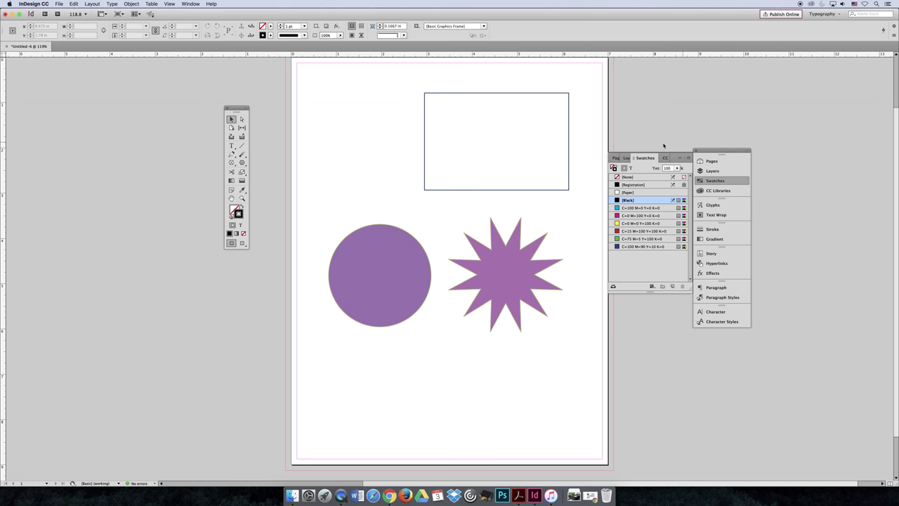
left_click_drag(647, 159, 281, 213)
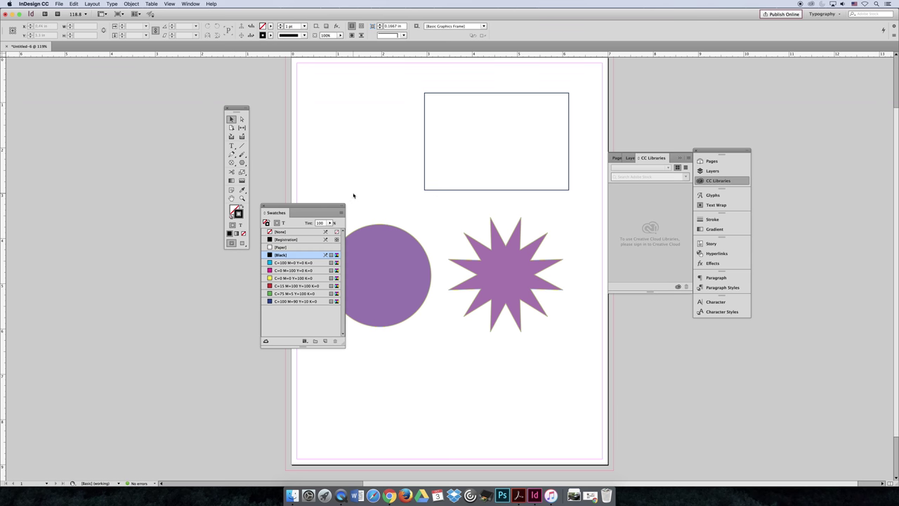
- Fill the rectangle with purple, saved as the new CMYK swatch C=71 M=78 Y=0 K=0
left_click(500, 251)
left_click(387, 164)
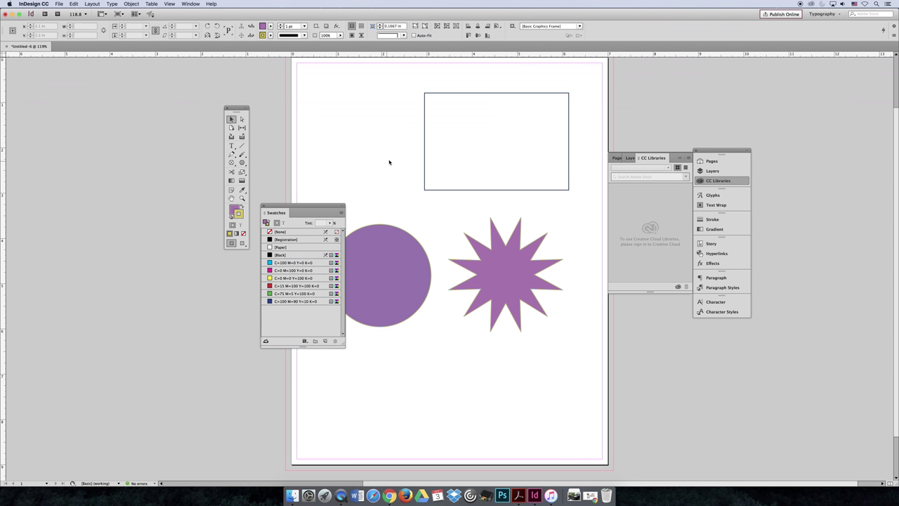
left_click_drag(406, 92, 430, 92)
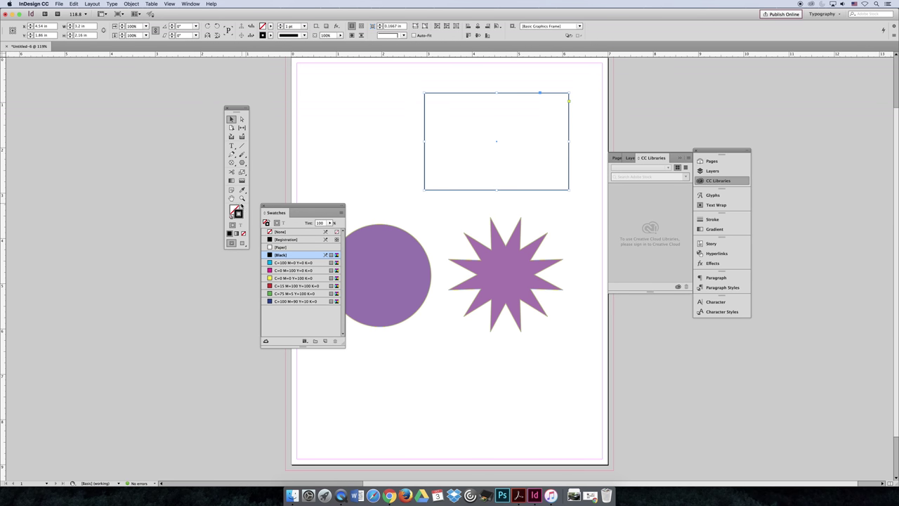
double_click(234, 210)
left_click(345, 136)
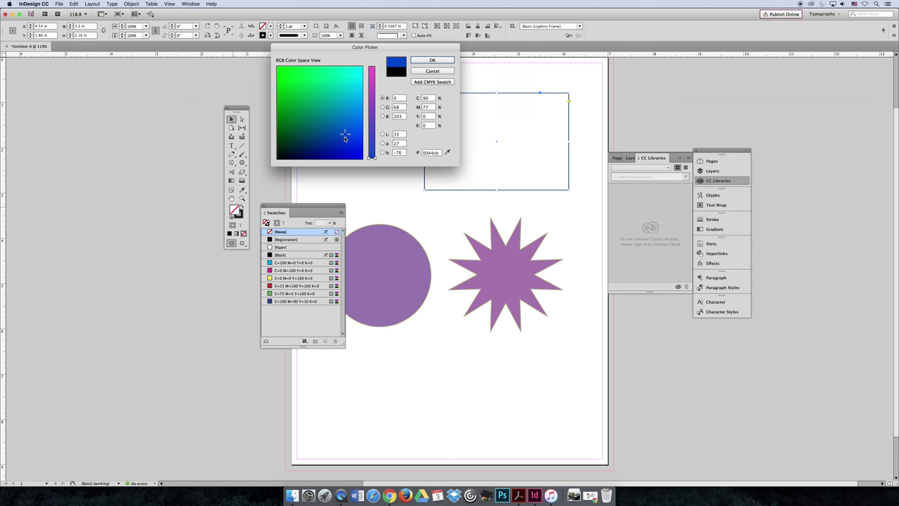
left_click(368, 122)
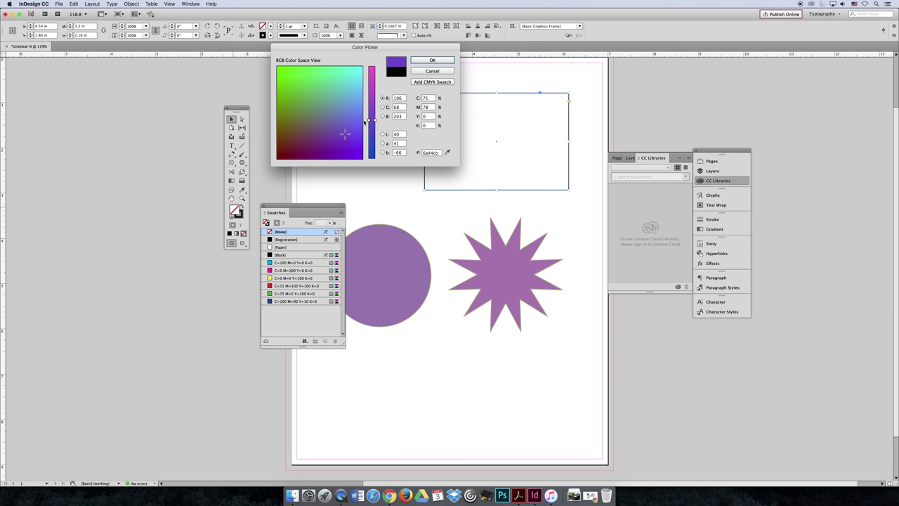
left_click_drag(379, 49, 458, 283)
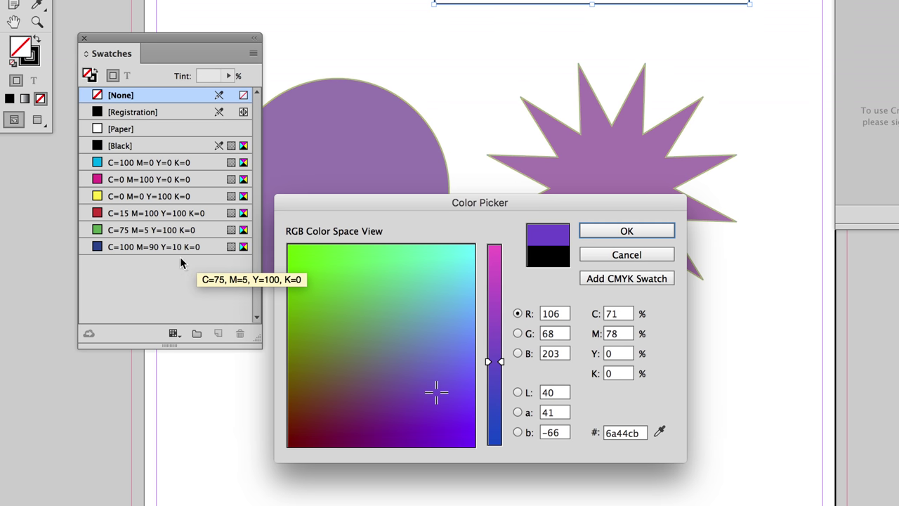
left_click(629, 279)
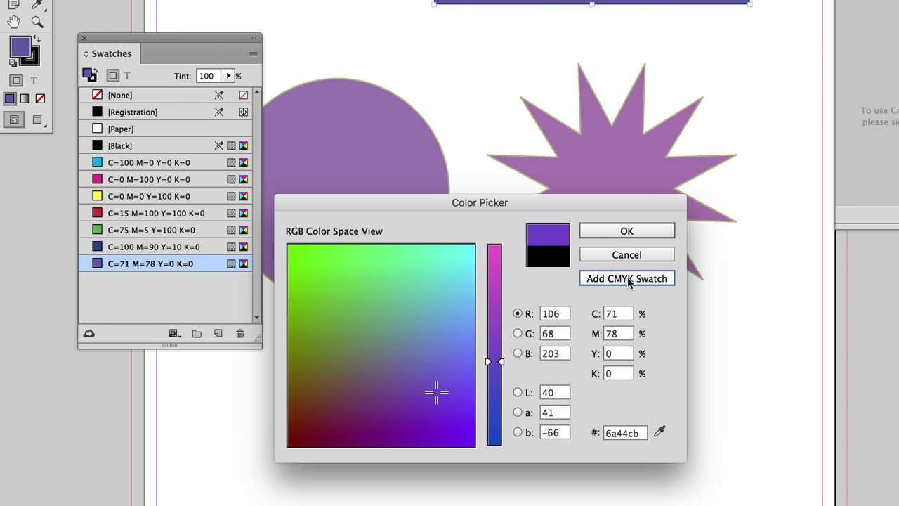
left_click(625, 232)
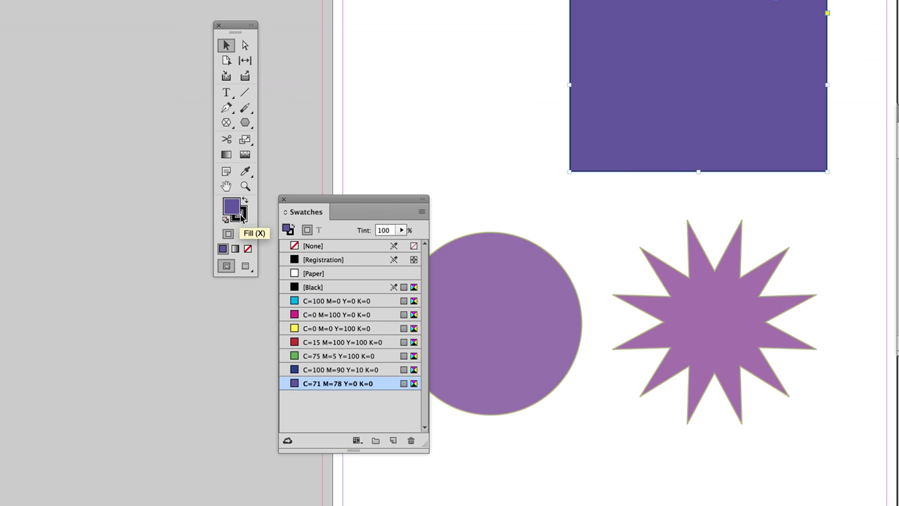
- Outline the rectangle in bright green and save it as swatch C=74 M=0 Y=100 K=0
double_click(241, 215)
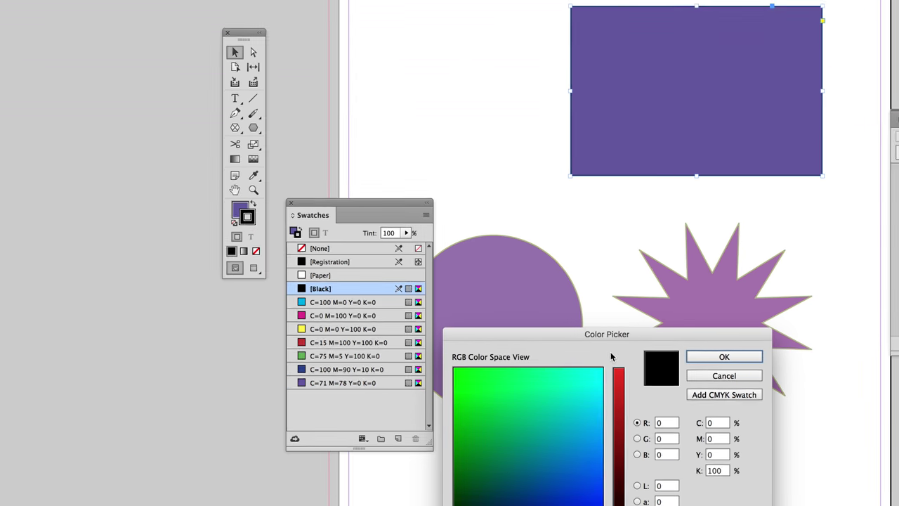
left_click(420, 362)
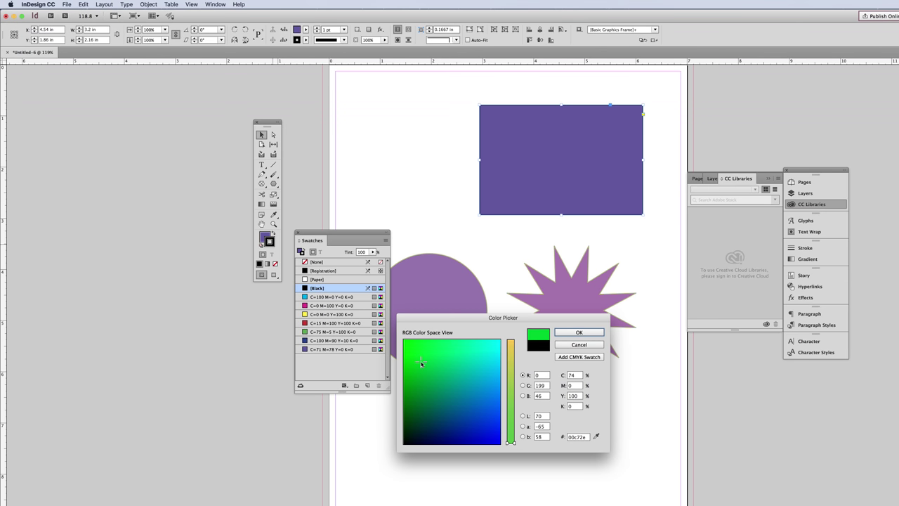
left_click(579, 333)
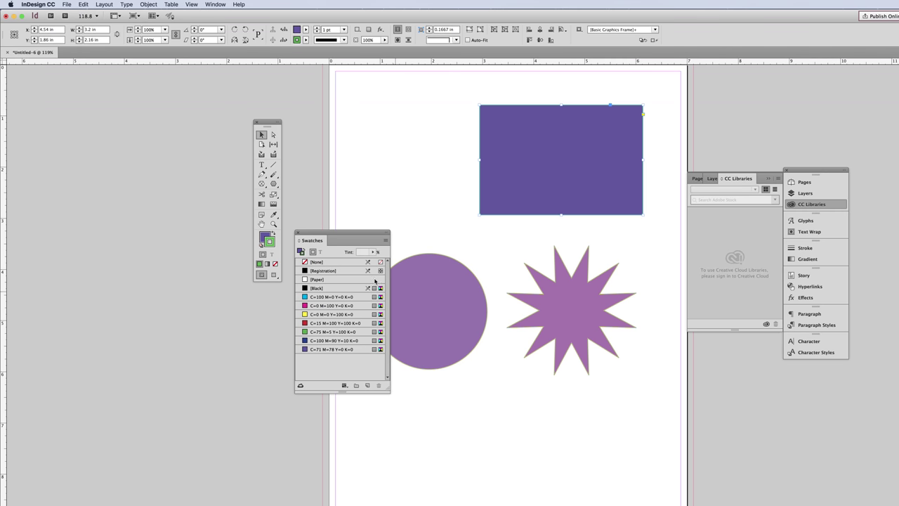
double_click(272, 244)
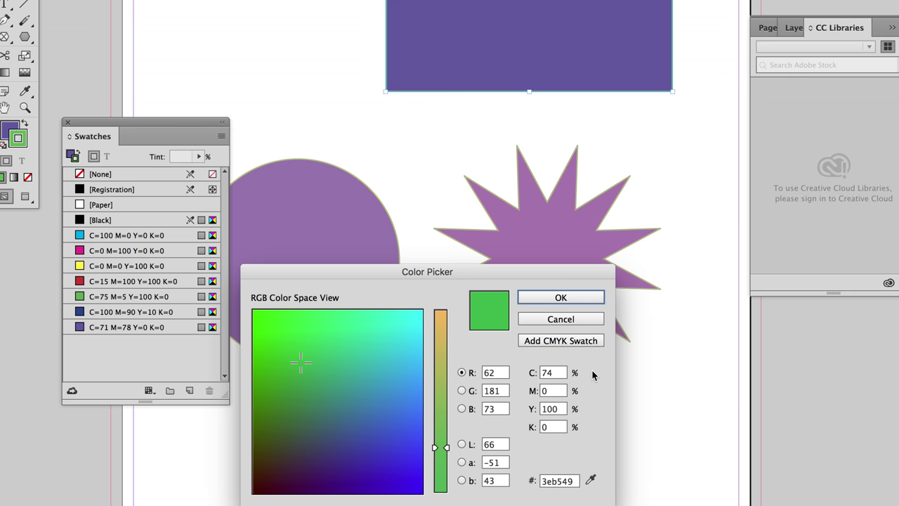
left_click(589, 343)
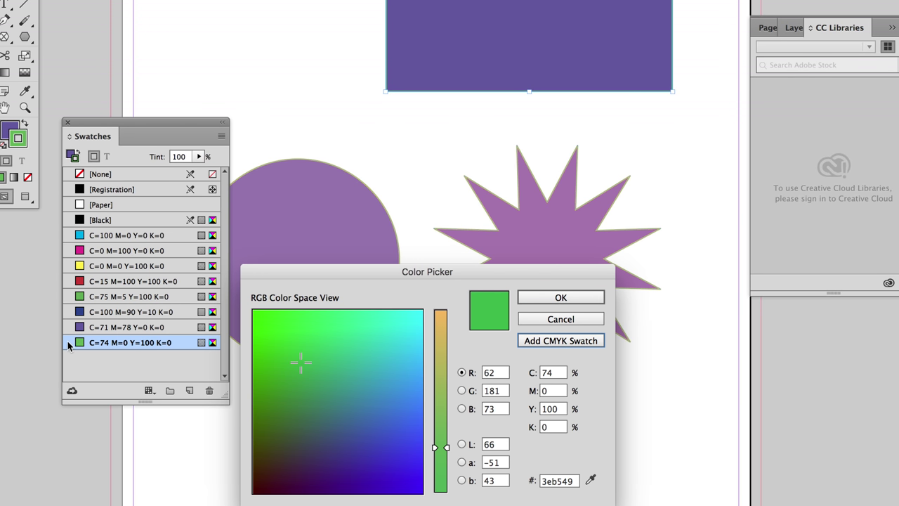
left_click(536, 299)
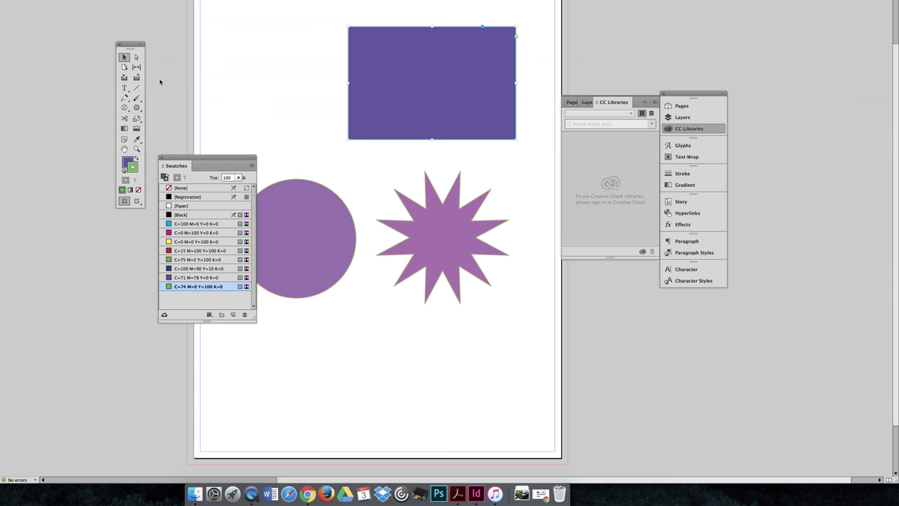
- Select only the star and make its stroke the active colour in the Swatches panel
left_click(267, 110)
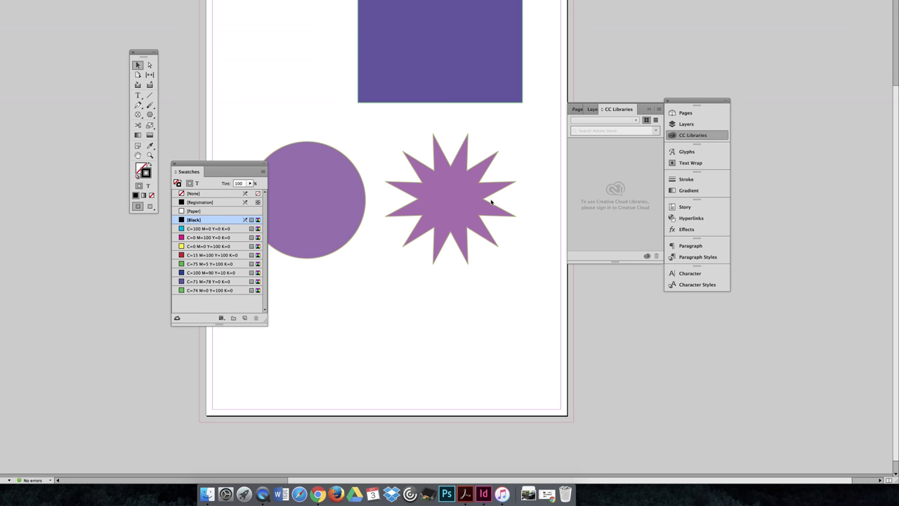
left_click(458, 202)
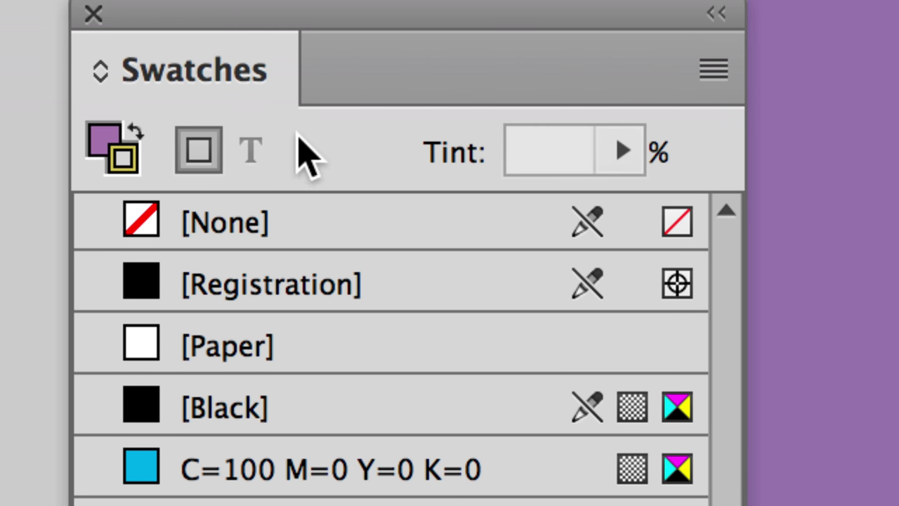
left_click(125, 167)
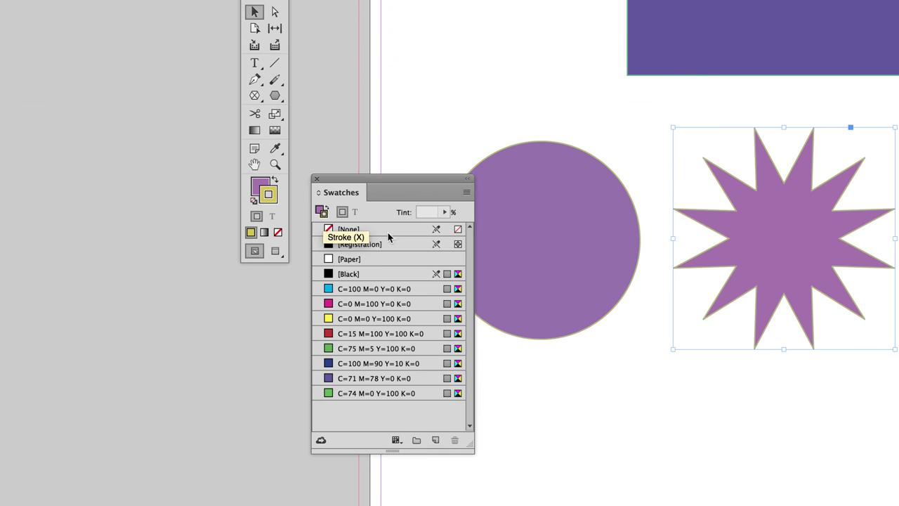
- Give the star the green C=74 M=0 Y=100 K=0 outline and C=71 M=78 Y=0 K=0 fill, then select the circle
left_click(357, 396)
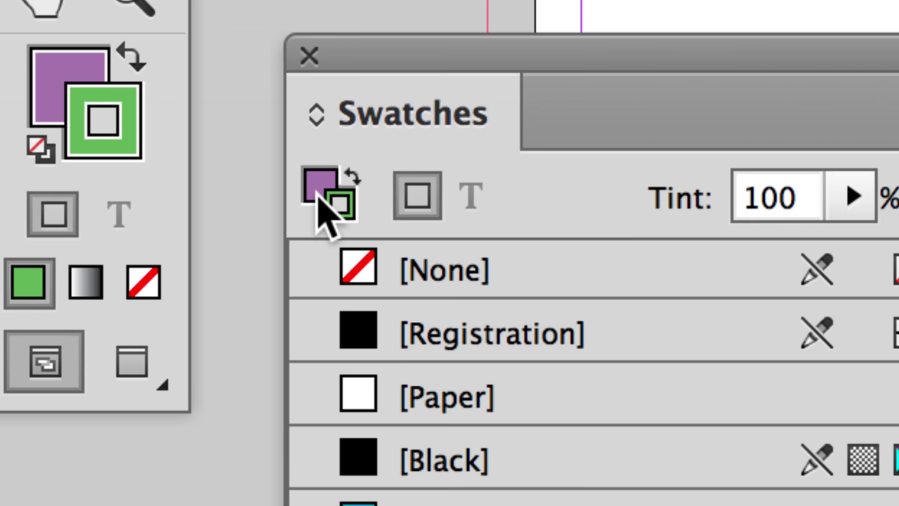
left_click(320, 184)
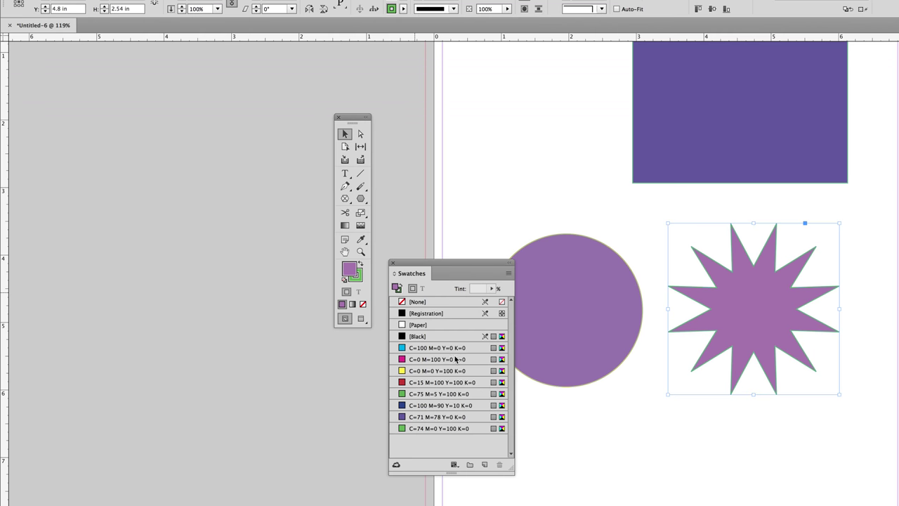
left_click(455, 343)
left_click(405, 359)
left_click(404, 371)
left_click(404, 383)
left_click(403, 394)
left_click(404, 406)
left_click(404, 416)
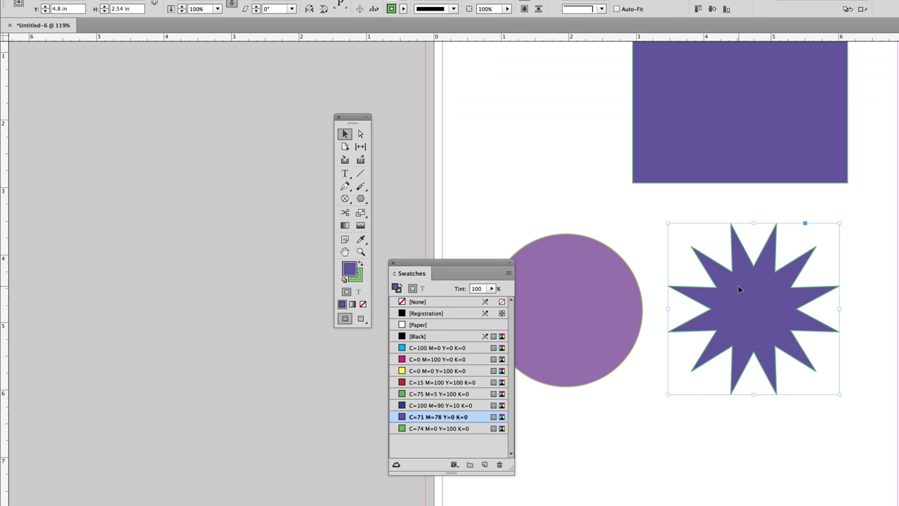
left_click(570, 284)
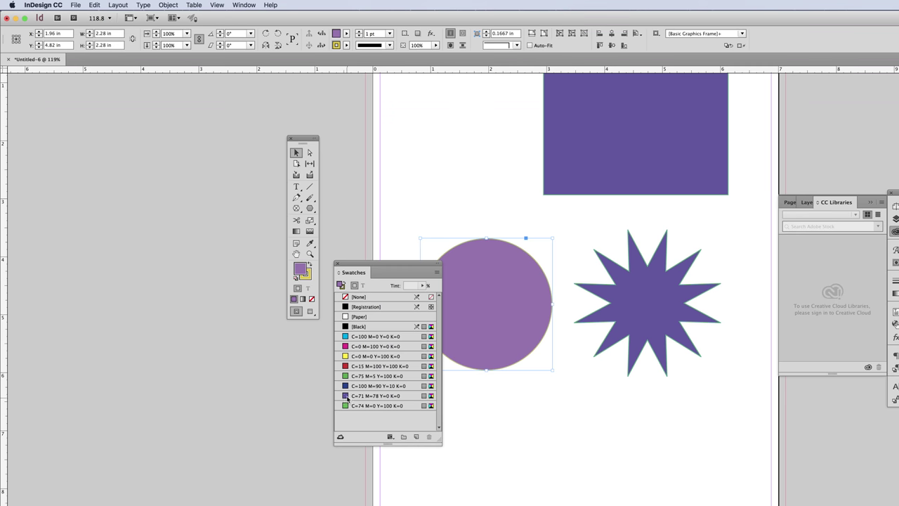
- Fill the circle with the C=71 M=78 Y=0 K=0 swatch and outline it in green C=74 M=0 Y=100 K=0
left_click(347, 397)
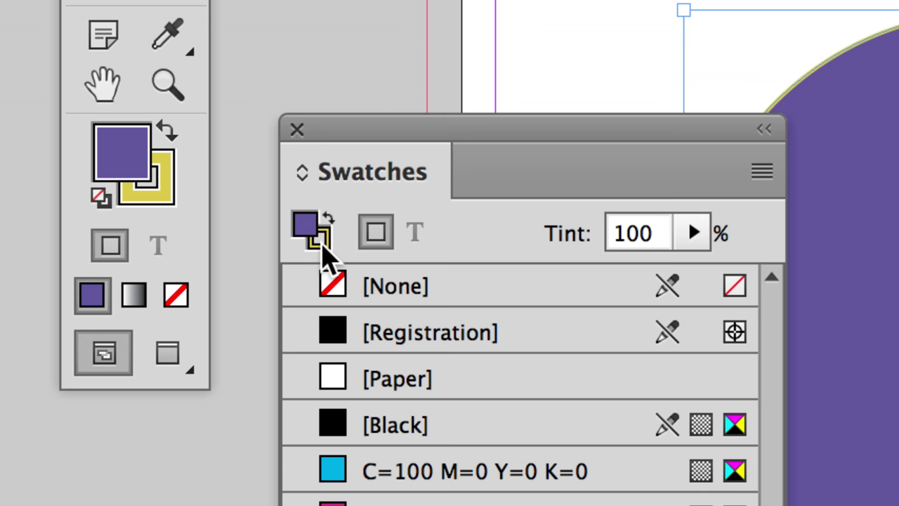
left_click(328, 219)
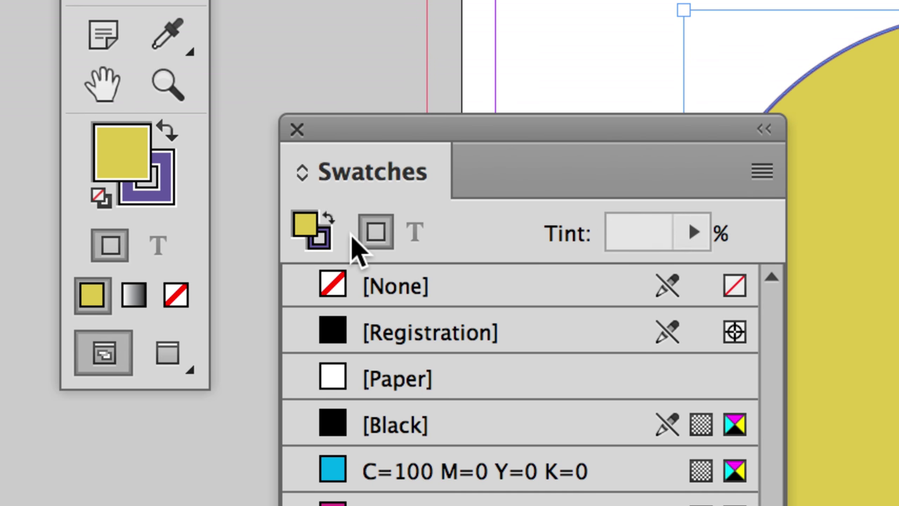
left_click(328, 221)
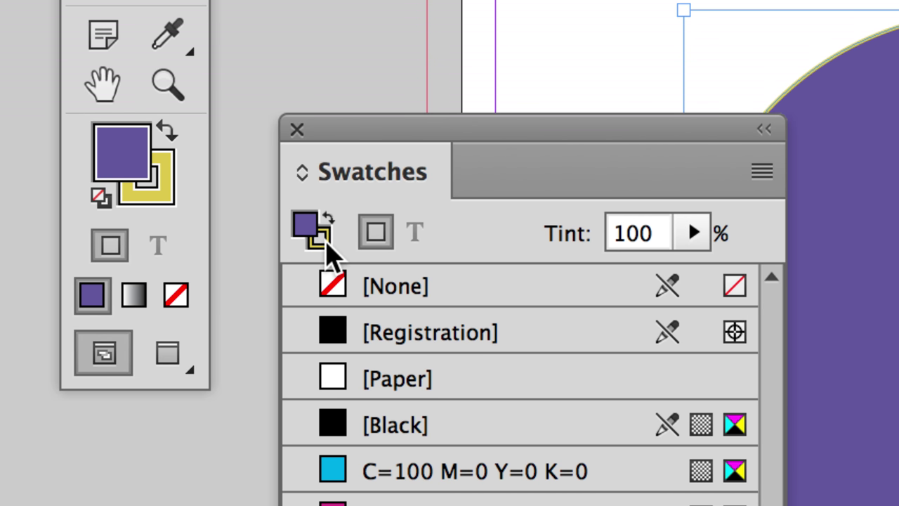
left_click(322, 240)
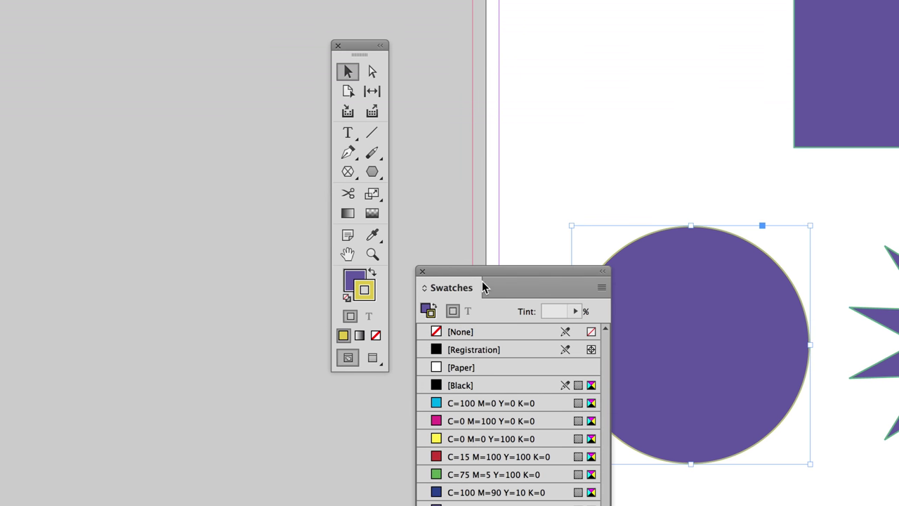
mouse_move(482, 283)
left_mouse_down()
mouse_move(423, 142)
mouse_move(410, 131)
left_mouse_up()
left_click(387, 386)
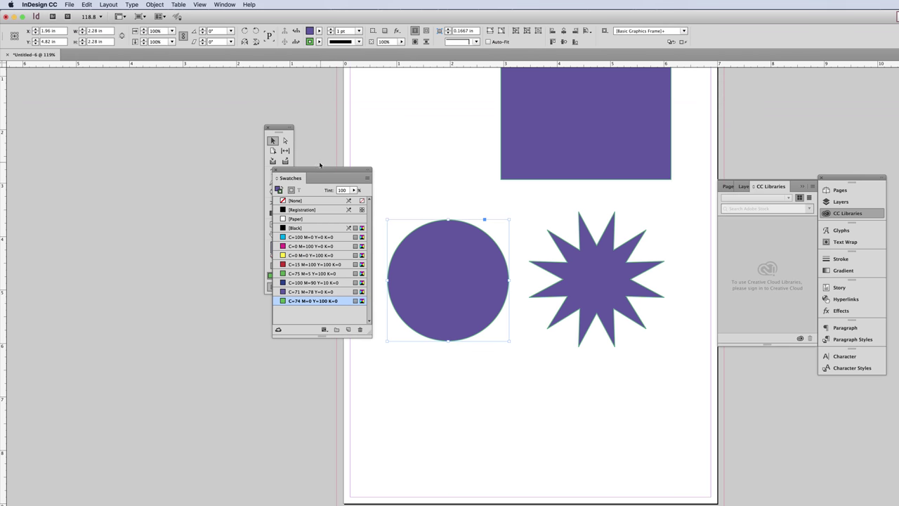
left_click_drag(319, 178, 202, 115)
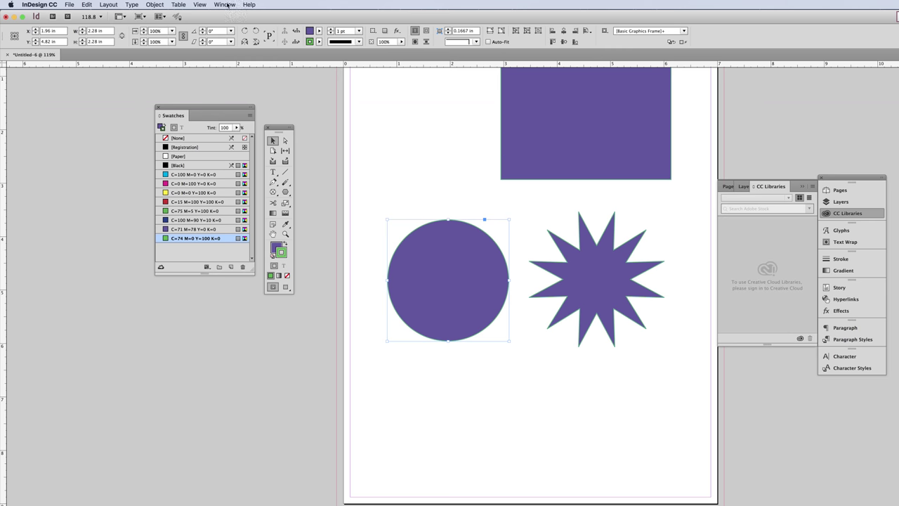
- Open the Color panel, move it aside, and target the circle's fill
left_click(249, 5)
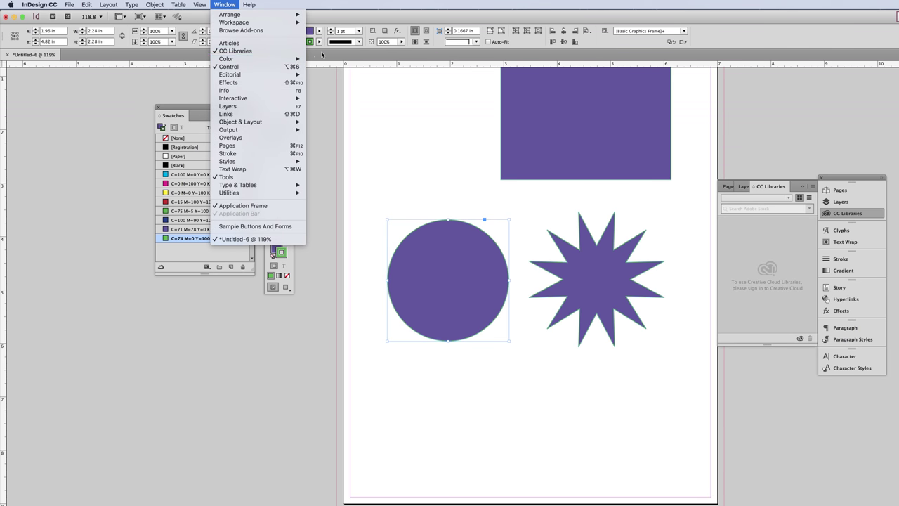
mouse_move(299, 59)
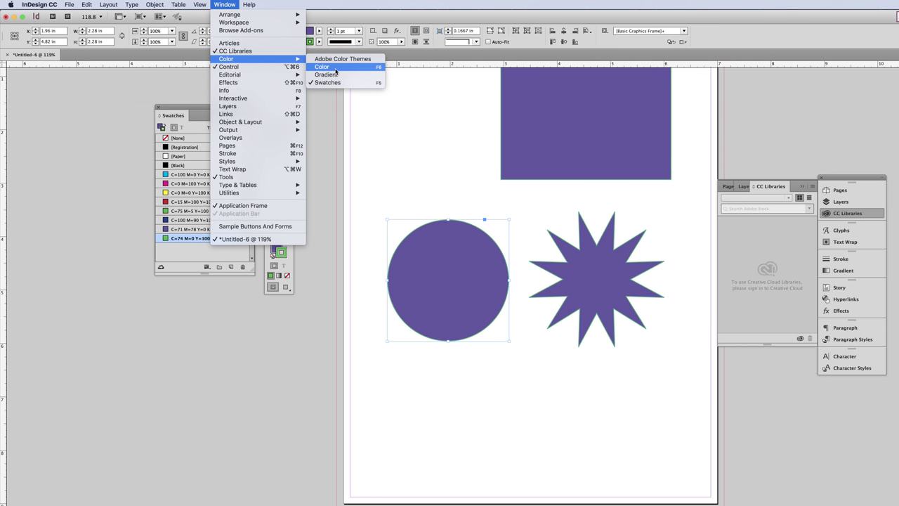
left_click(335, 67)
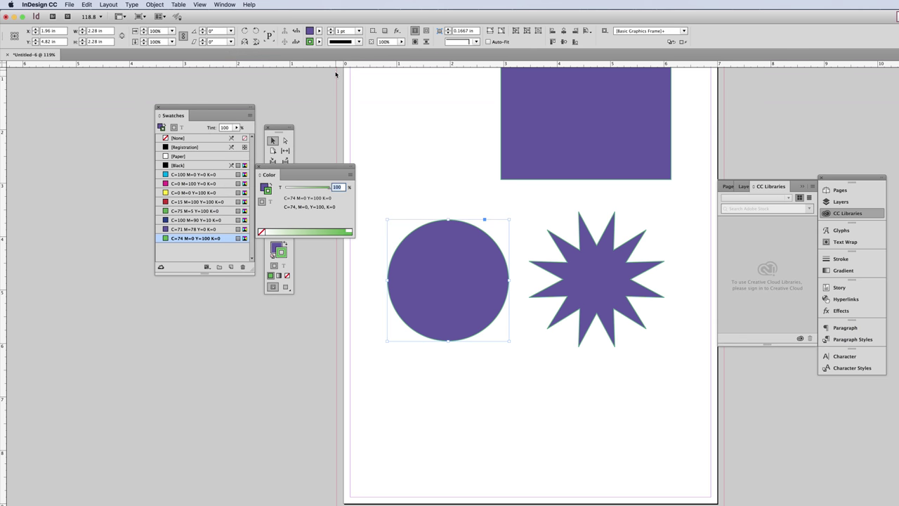
left_click_drag(314, 176, 384, 128)
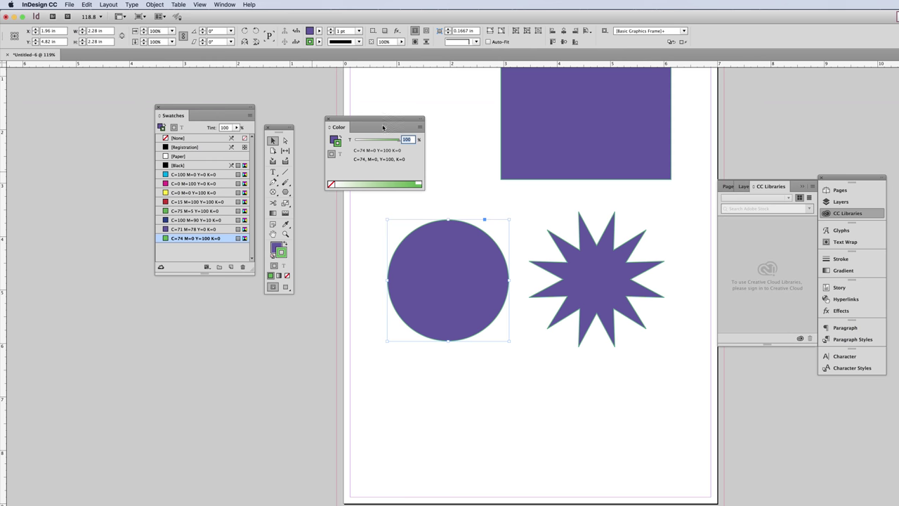
left_click(335, 139)
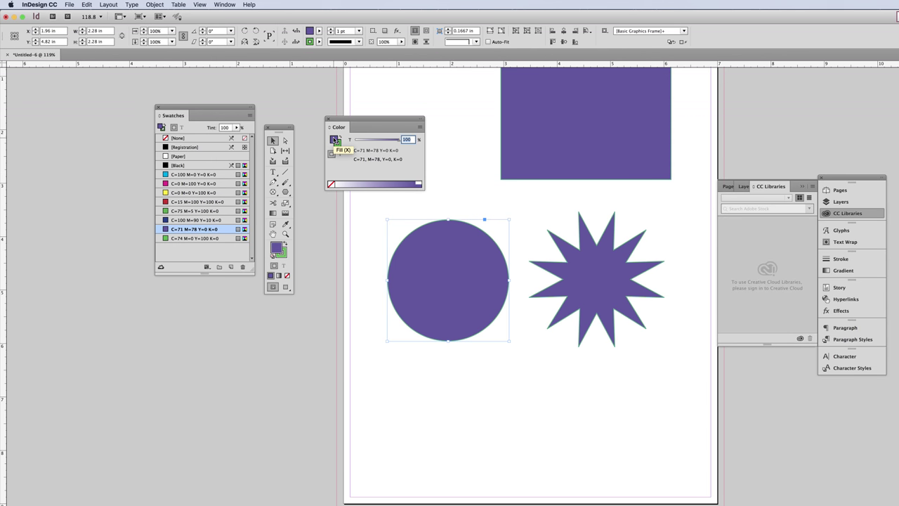
- Set the Color panel to CMYK mode, showing C=71 M=78 Y=0 K=0
left_click(419, 128)
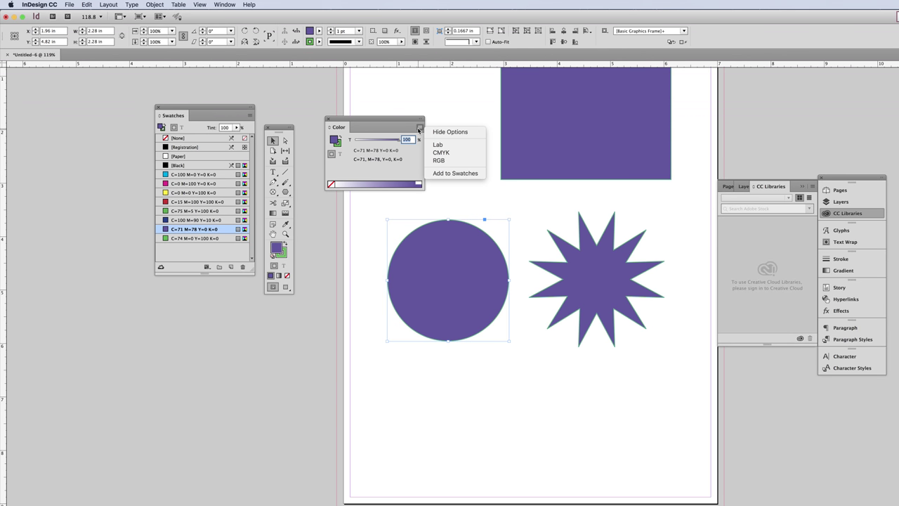
left_click(449, 152)
left_click(419, 128)
left_click(436, 146)
left_click(419, 128)
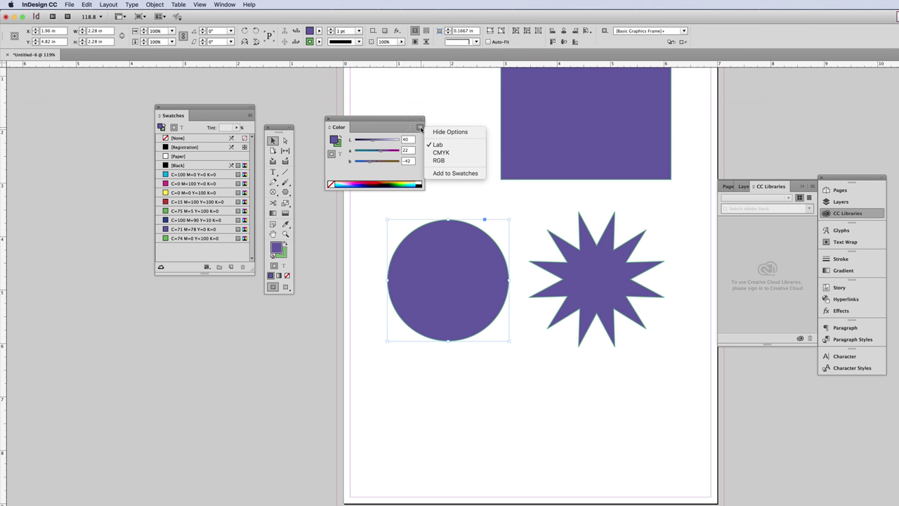
left_click(445, 155)
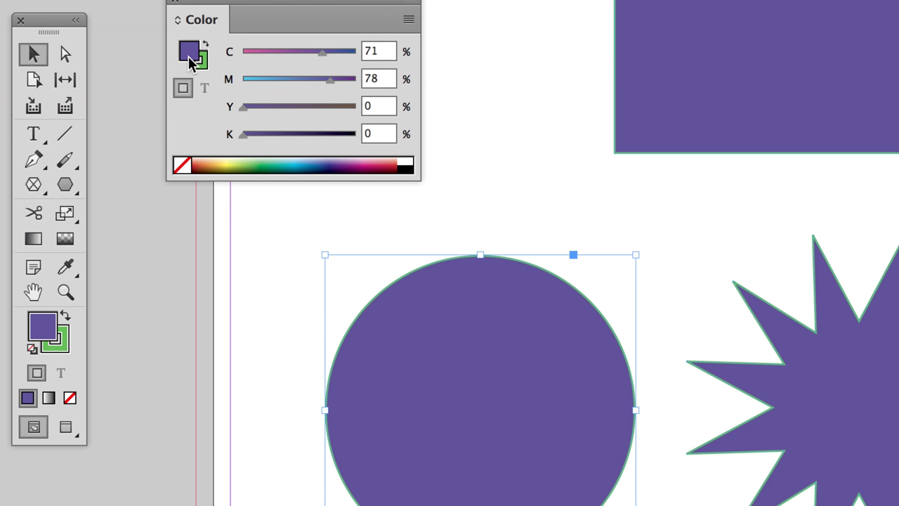
- Adjust the circle's cyan and yellow, then pick lavender C=44 M=37 Y=0 K=0 from the spectrum
left_click_drag(321, 52, 276, 51)
left_click_drag(243, 107, 277, 106)
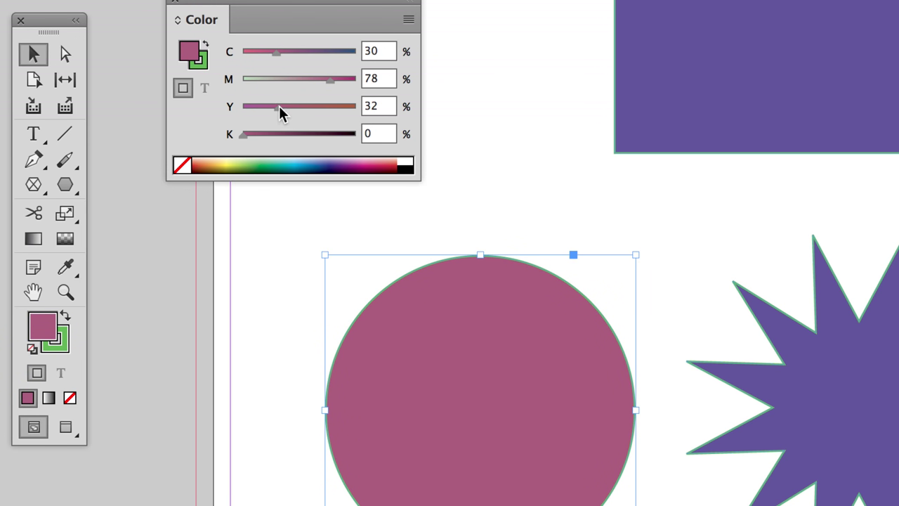
left_click_drag(382, 158, 334, 151)
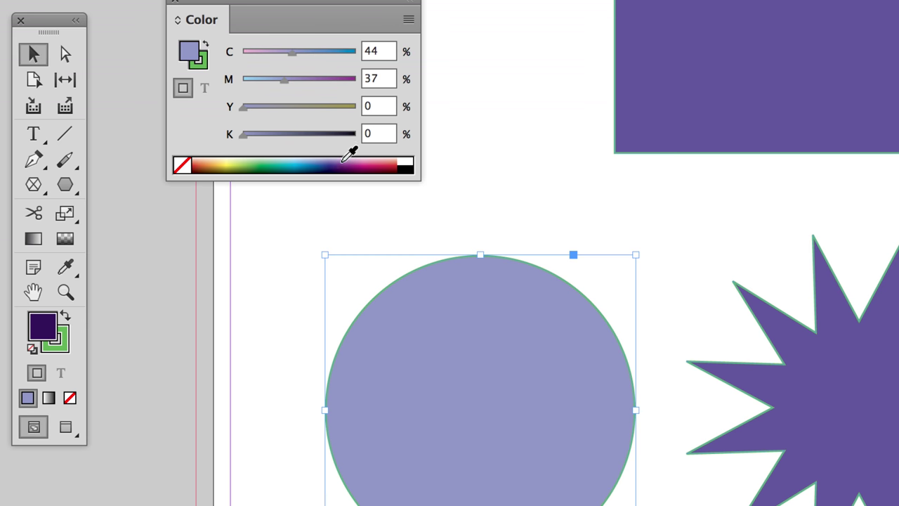